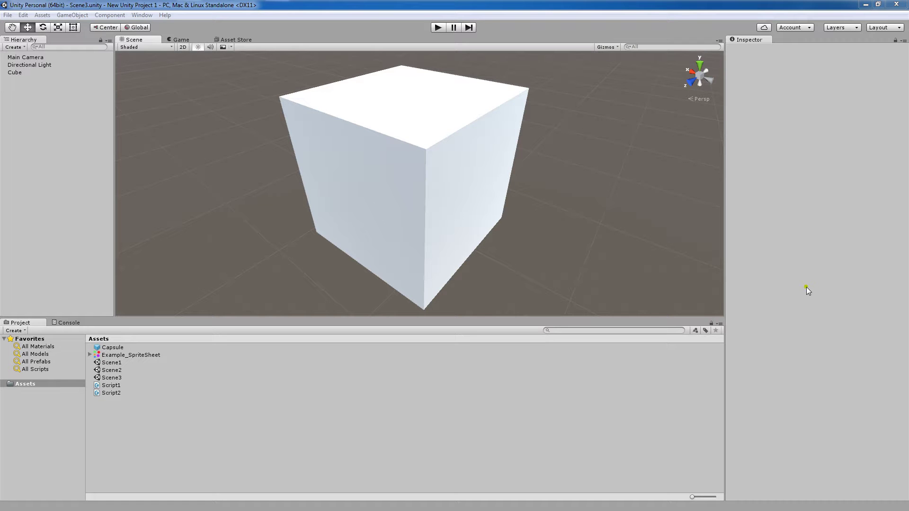
Step: Browse the create menu and close it without choosing anything
{"action": "left_click", "coordinate": [71, 15]}
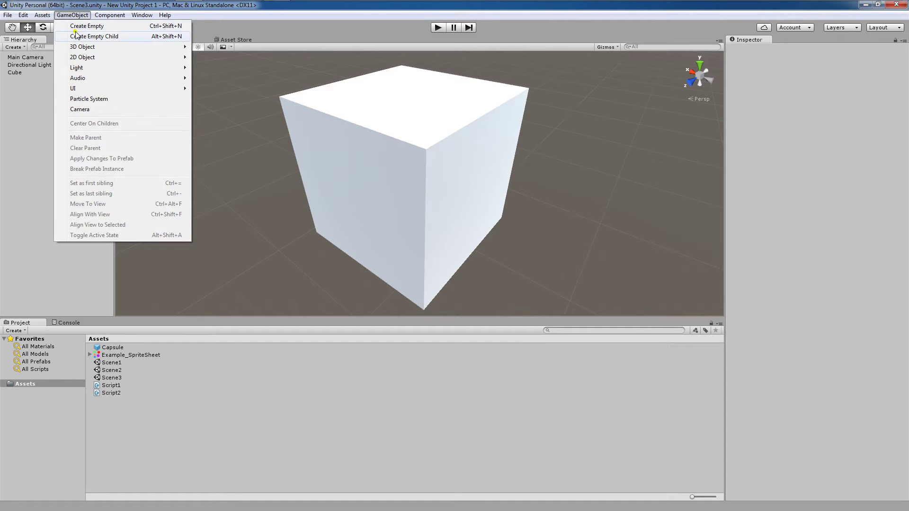
{"action": "mouse_move", "coordinate": [42, 14]}
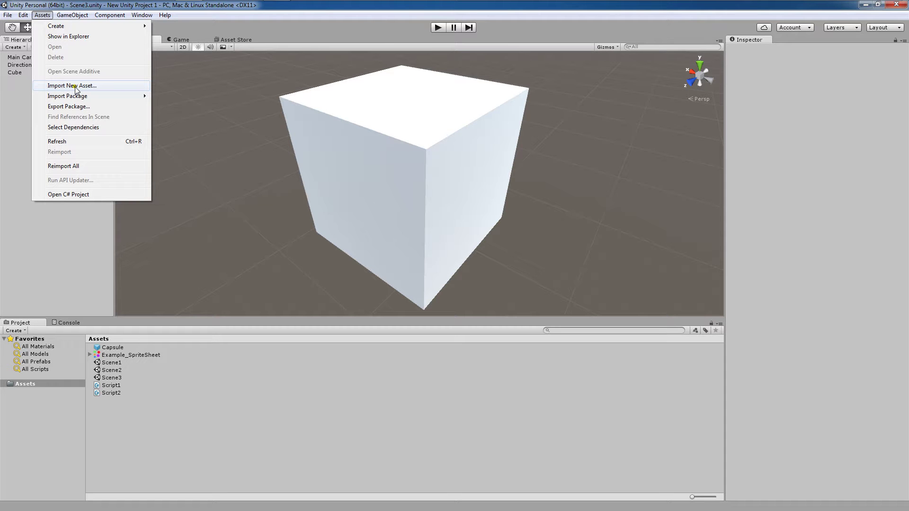
{"action": "left_click", "coordinate": [38, 247]}
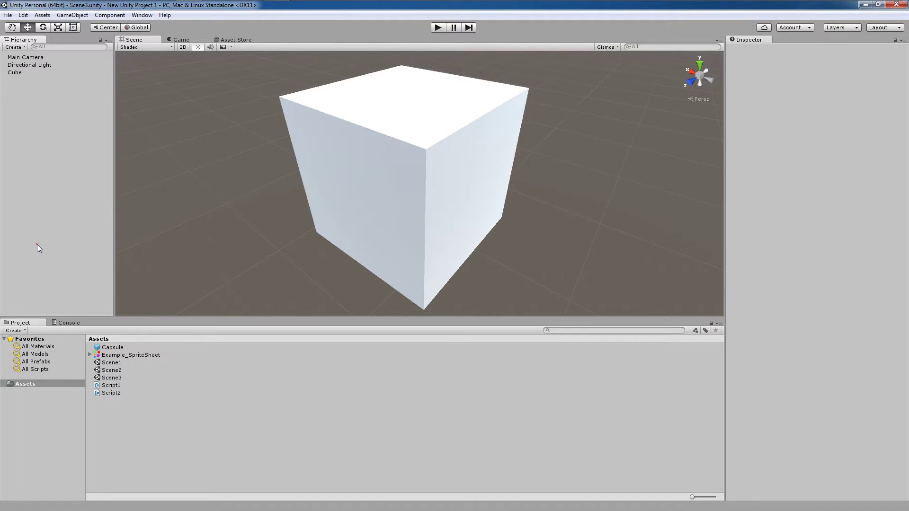
Step: Set Example_SpriteSheet's Texture Type to Texture, apply it, and reselect the asset
{"action": "left_click", "coordinate": [133, 355]}
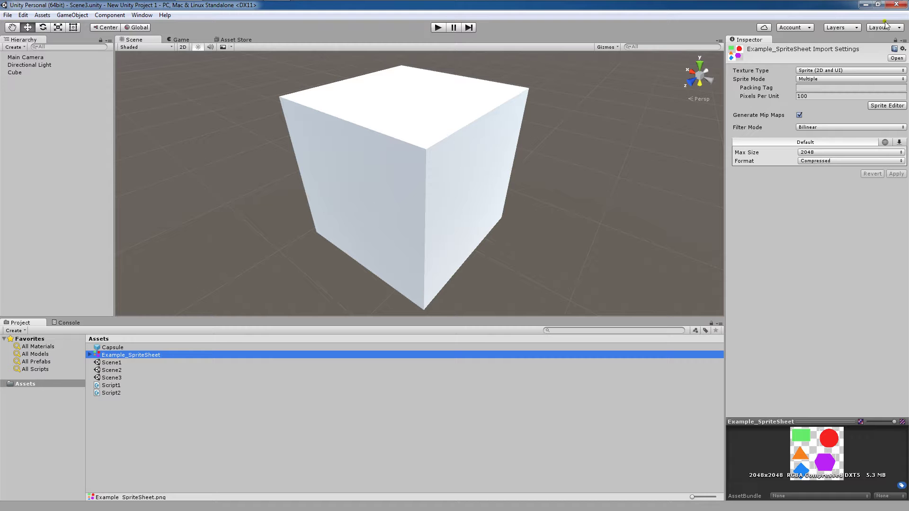
{"action": "left_click", "coordinate": [826, 70]}
{"action": "left_click", "coordinate": [825, 80]}
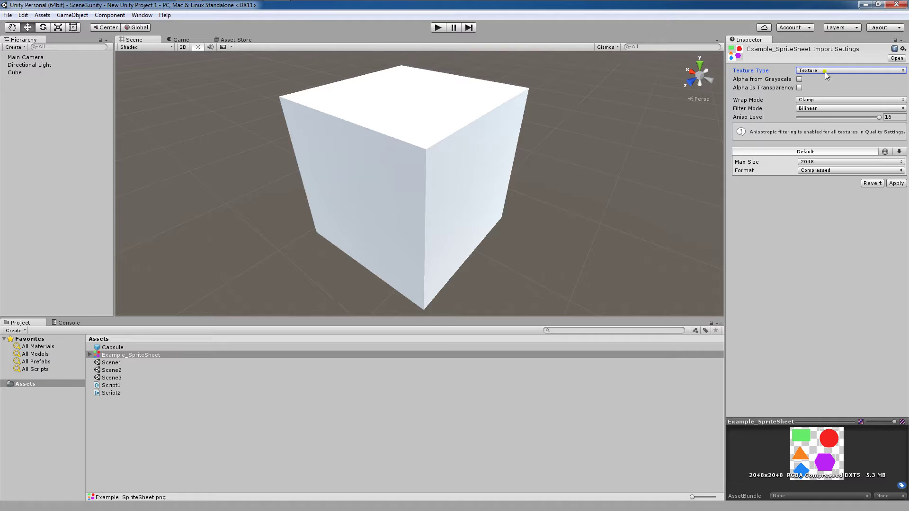
{"action": "left_click", "coordinate": [896, 183]}
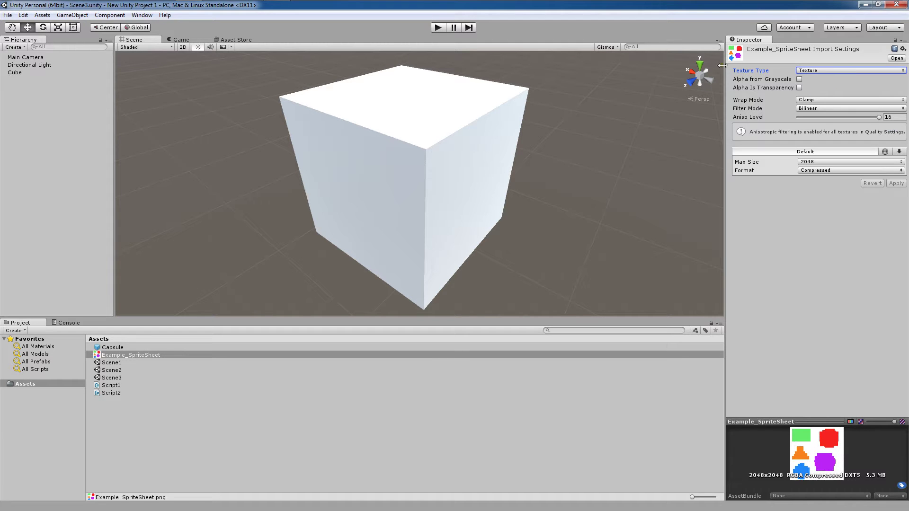
{"action": "left_click", "coordinate": [118, 427]}
{"action": "left_click", "coordinate": [138, 356]}
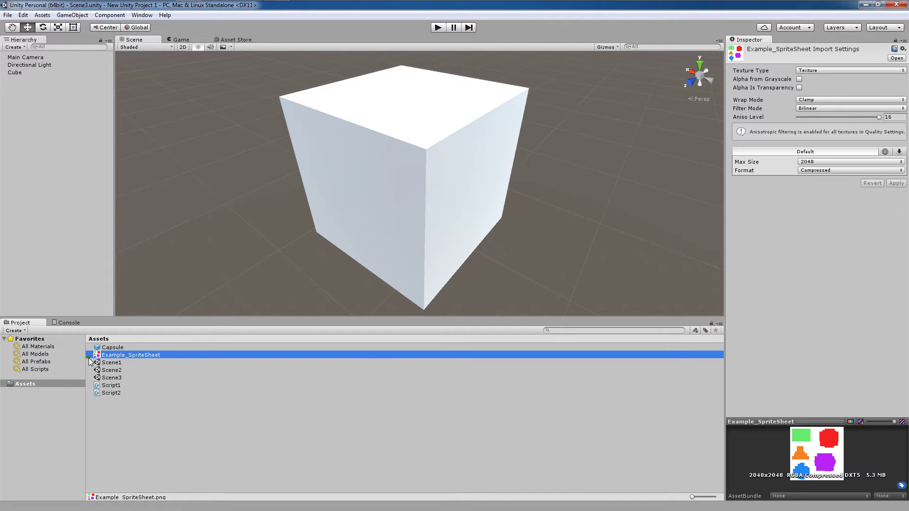
Step: Change Example_SpriteSheet to Sprite (2D and UI) with Sprite Mode Multiple and apply
{"action": "left_click", "coordinate": [822, 69]}
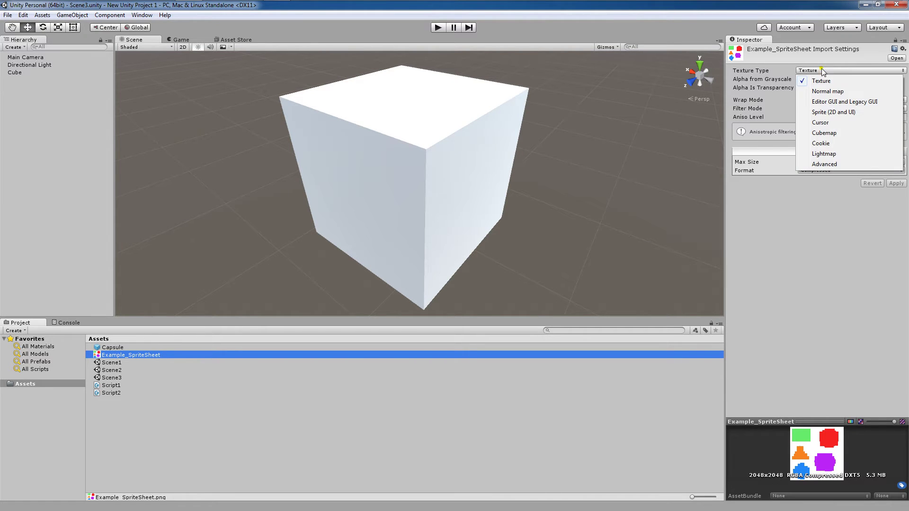
{"action": "left_click", "coordinate": [830, 112]}
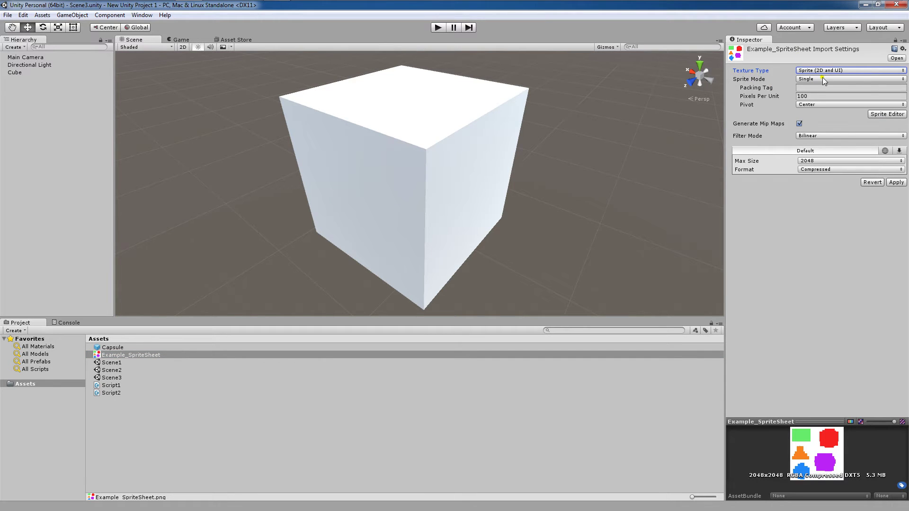
{"action": "left_click", "coordinate": [822, 78]}
{"action": "left_click", "coordinate": [821, 100]}
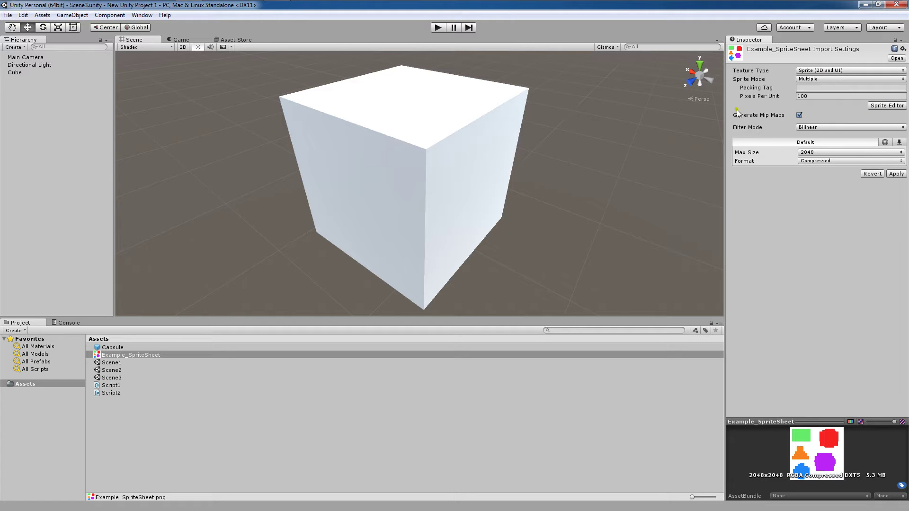
{"action": "left_click", "coordinate": [896, 174]}
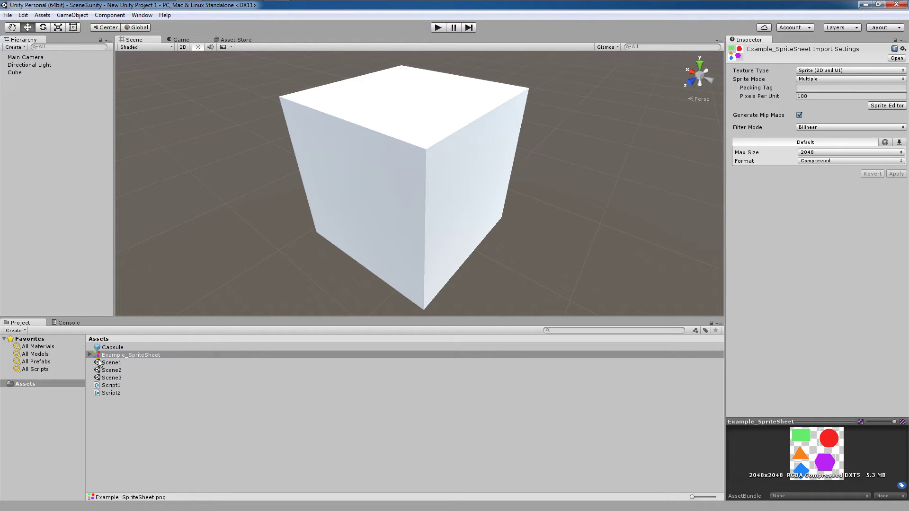
Step: Auto-slice the sheet in the Sprite Editor and enlarge the purple hexagon's bounds up-left
{"action": "left_click", "coordinate": [881, 105]}
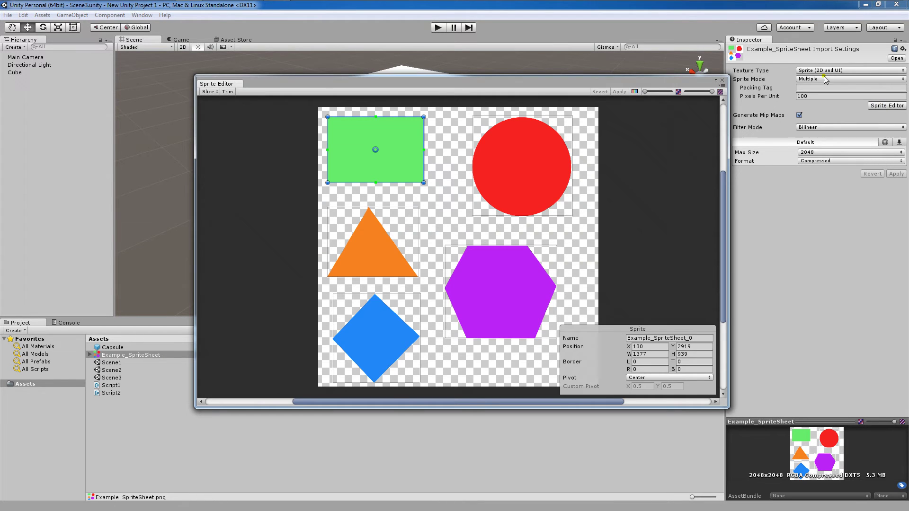
{"action": "left_click", "coordinate": [210, 92]}
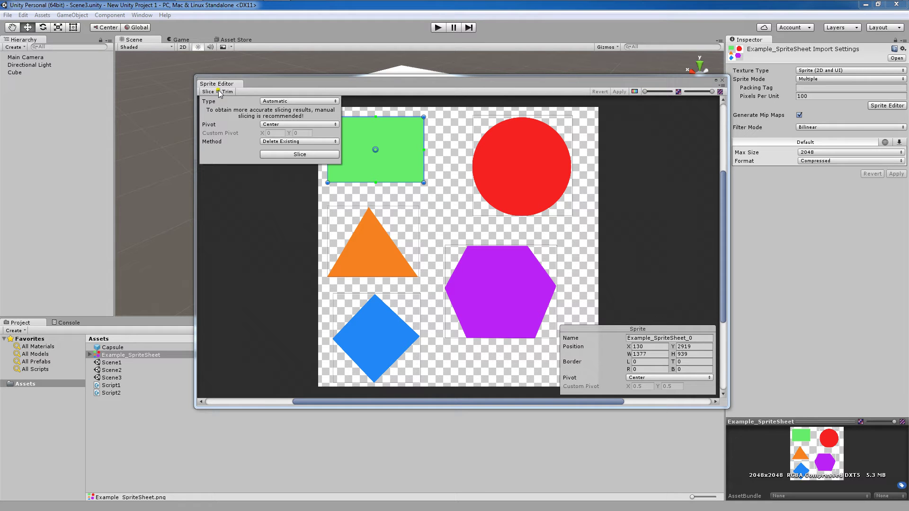
{"action": "left_click", "coordinate": [310, 154]}
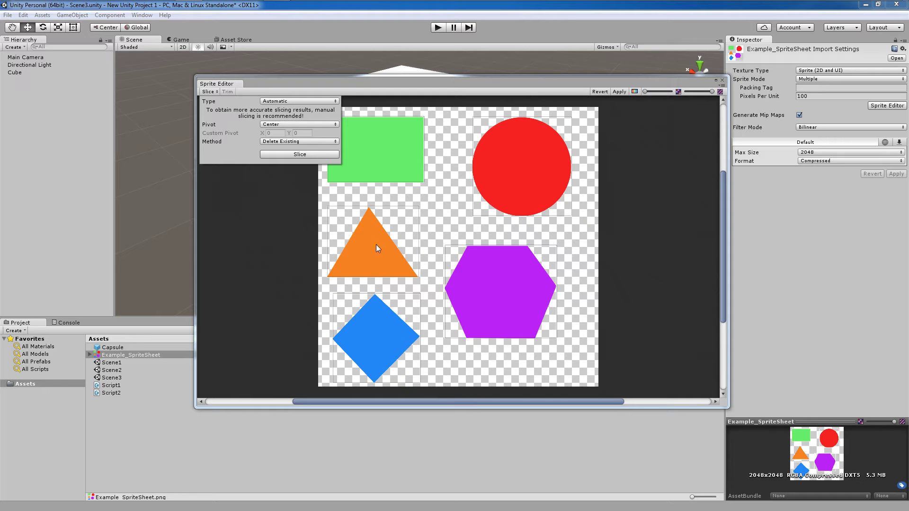
{"action": "left_click", "coordinate": [464, 281]}
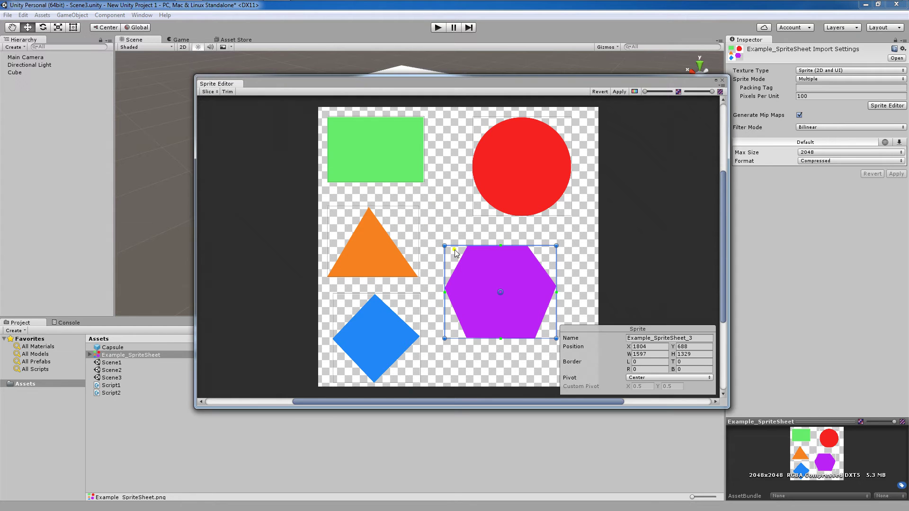
{"action": "mouse_move", "coordinate": [445, 245]}
{"action": "left_mouse_down"}
{"action": "mouse_move", "coordinate": [440, 234]}
{"action": "mouse_move", "coordinate": [439, 244]}
{"action": "left_mouse_up"}
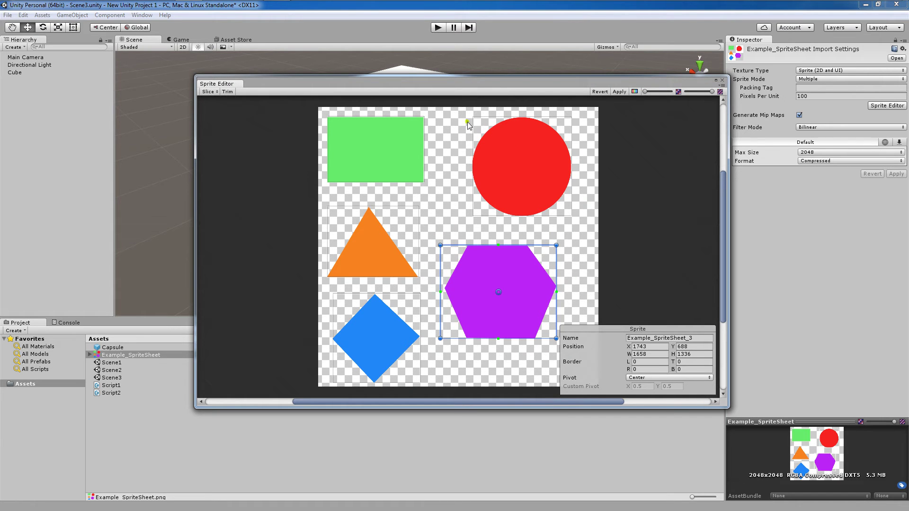
Step: Check the rectangle, circle, hexagon, triangle and diamond sprite bounds, then apply the slicing
{"action": "left_click", "coordinate": [383, 142]}
{"action": "left_click", "coordinate": [499, 160]}
{"action": "left_click", "coordinate": [497, 271]}
{"action": "left_click", "coordinate": [400, 236]}
{"action": "left_click", "coordinate": [379, 321]}
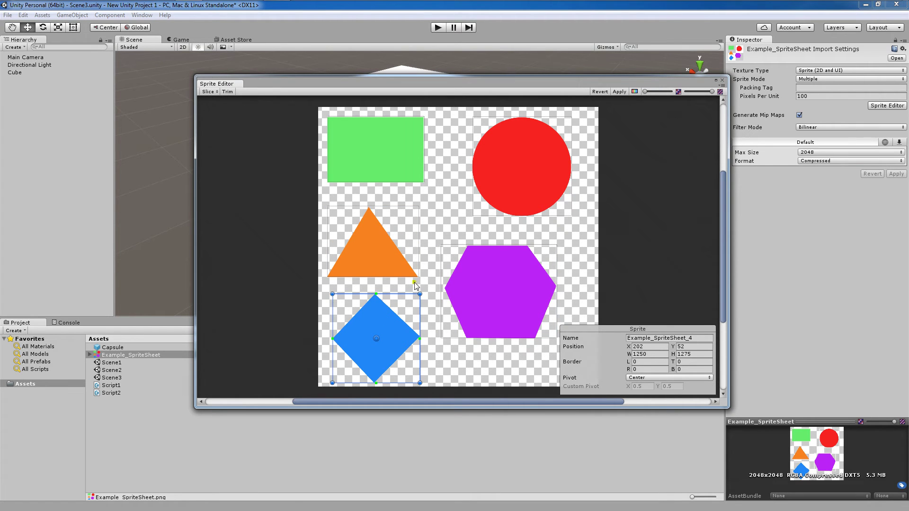
{"action": "left_click", "coordinate": [620, 92]}
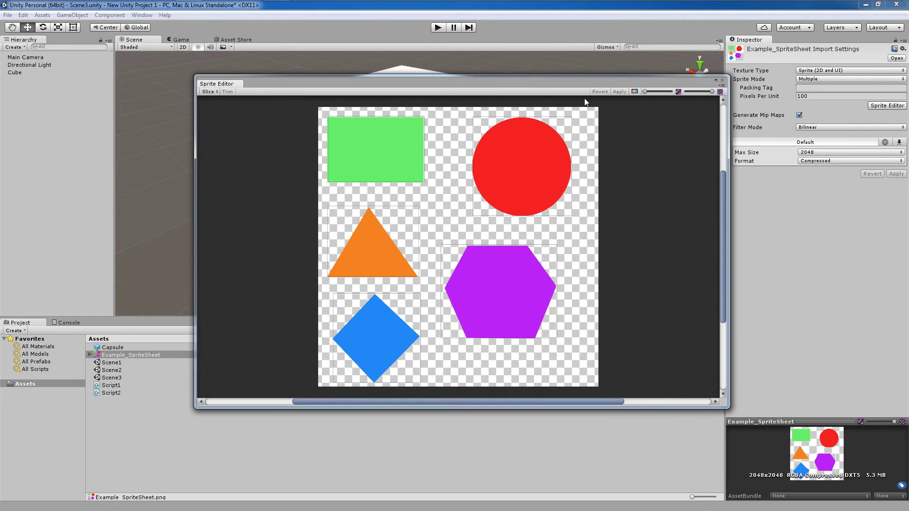
Step: Close the Sprite Editor, expand Example_SpriteSheet, and preview sprites _0 through _4
{"action": "left_click", "coordinate": [723, 80]}
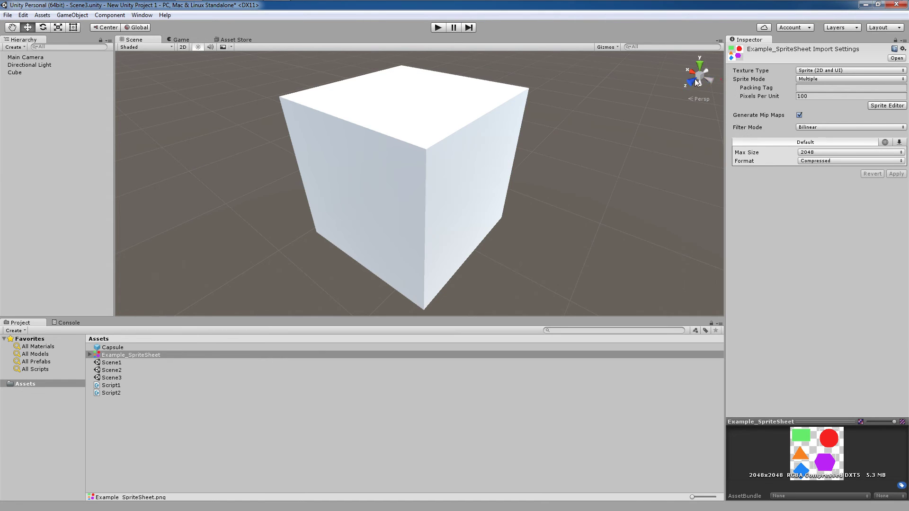
{"action": "left_click", "coordinate": [91, 355]}
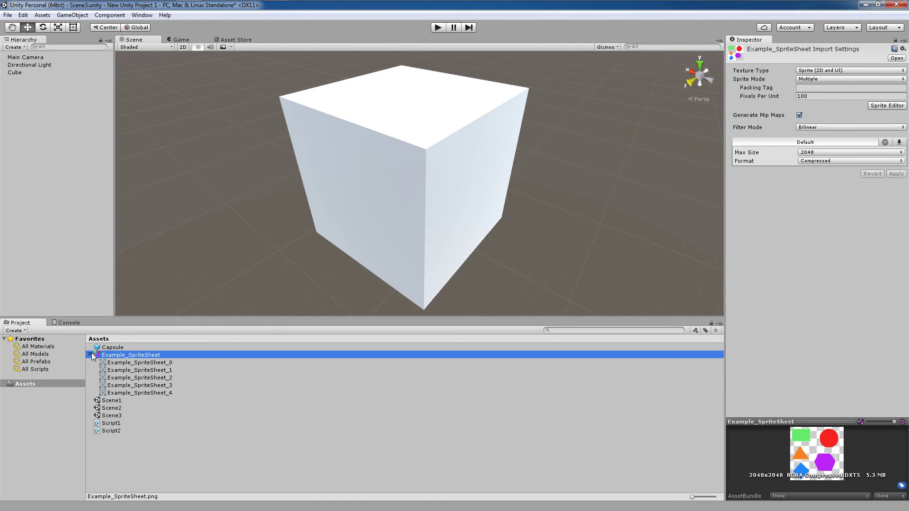
{"action": "left_click", "coordinate": [154, 362]}
{"action": "left_click", "coordinate": [160, 370]}
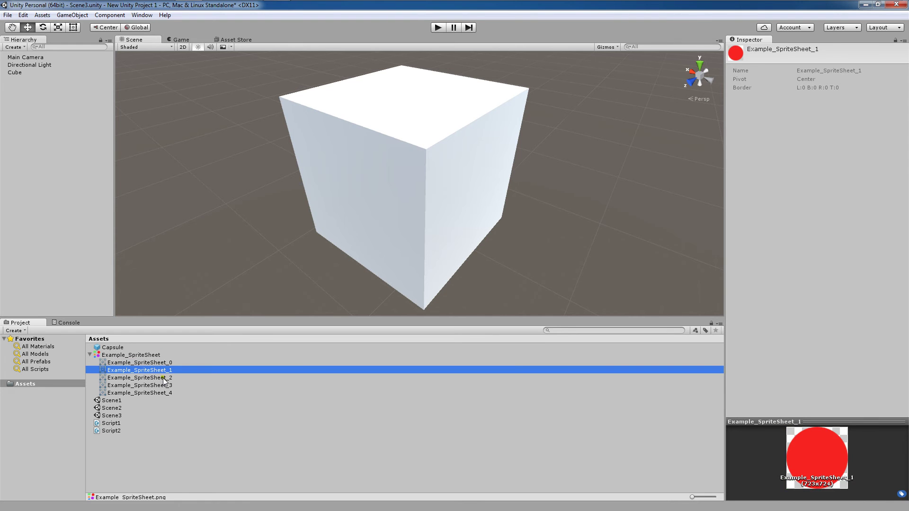
{"action": "left_click", "coordinate": [163, 378]}
{"action": "left_click", "coordinate": [164, 385]}
{"action": "left_click", "coordinate": [162, 393]}
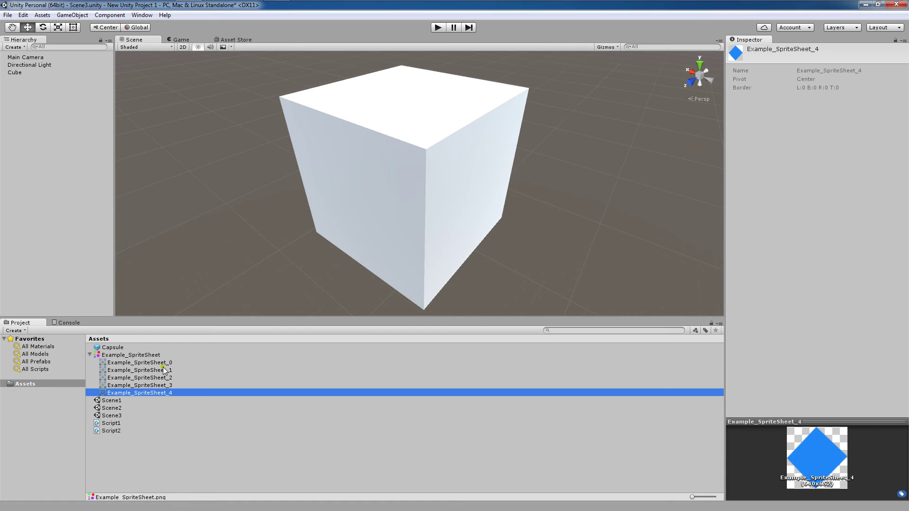
{"action": "left_click", "coordinate": [164, 369]}
{"action": "left_click", "coordinate": [178, 363]}
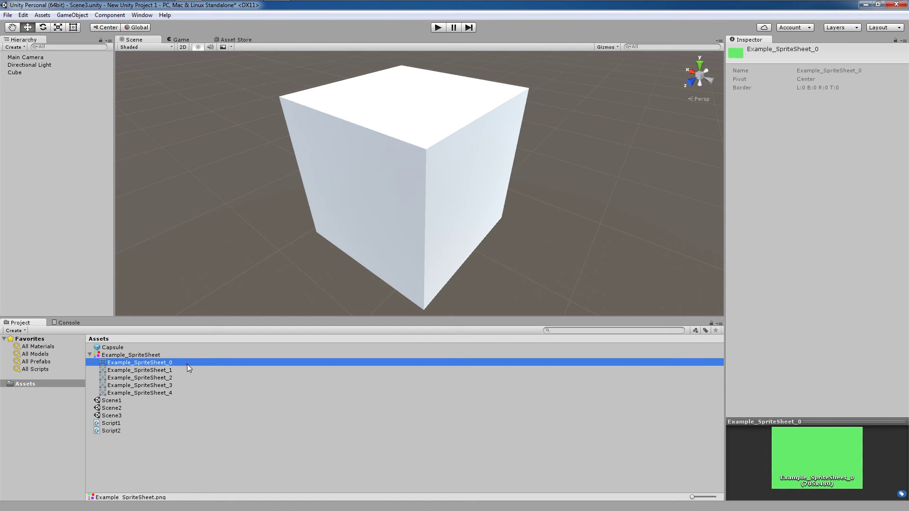
{"action": "left_click_drag", "start_coordinate": [187, 365], "coordinate": [317, 203]}
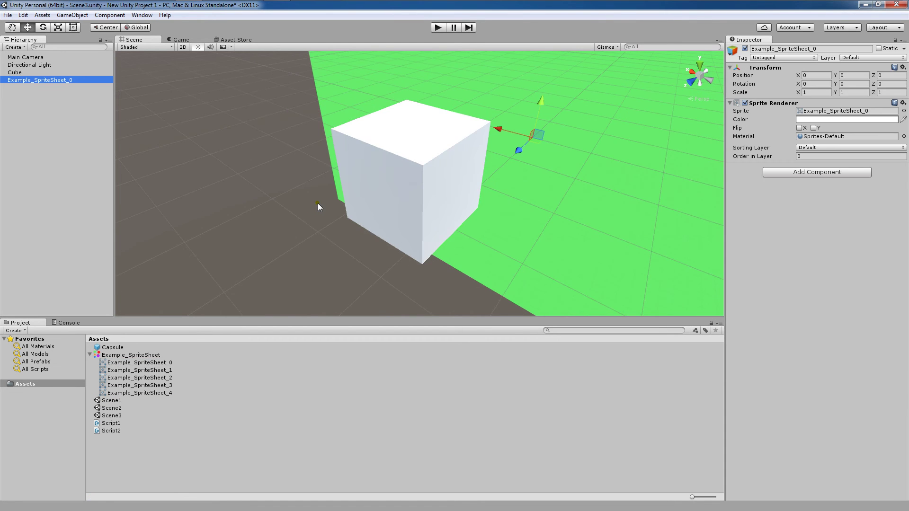
{"action": "scroll", "coordinate": [317, 203], "scroll_direction": "down", "scroll_amount": 5}
{"action": "middle_click_drag", "start_coordinate": [386, 166], "coordinate": [330, 174]}
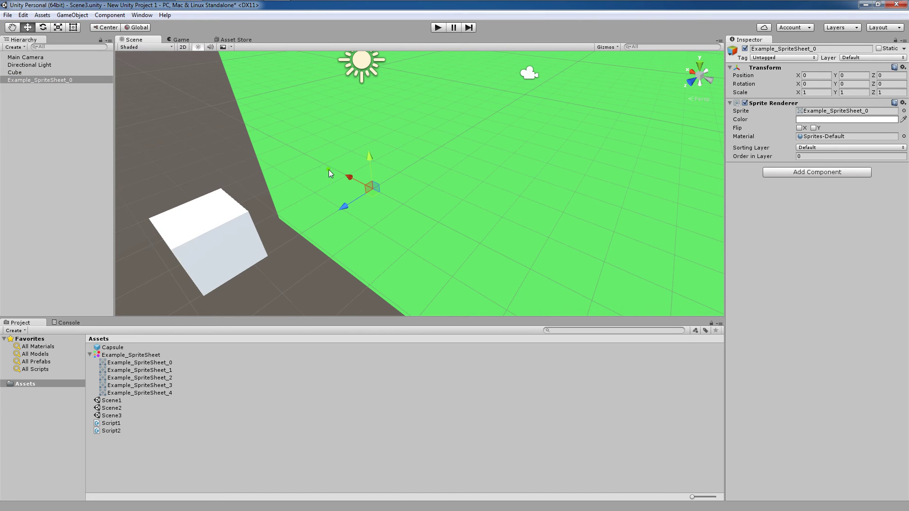
{"action": "left_click", "coordinate": [69, 79]}
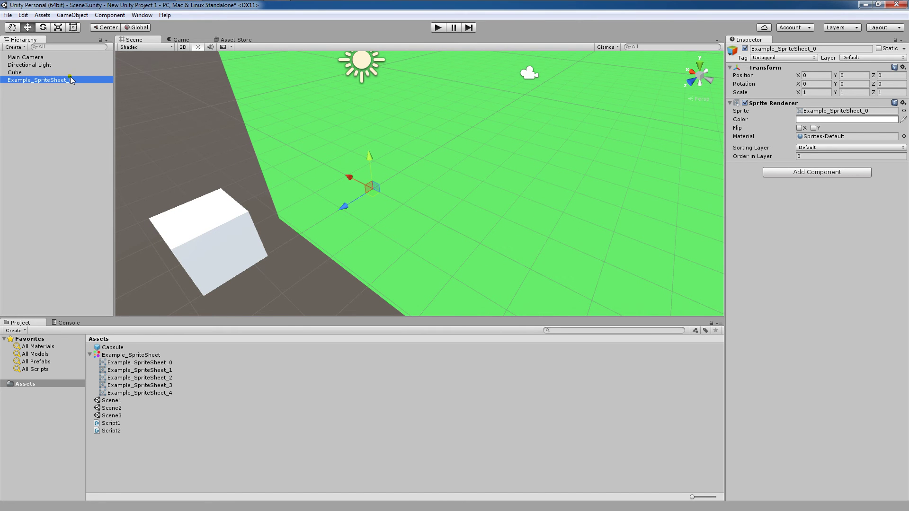
{"action": "key", "text": "Delete"}
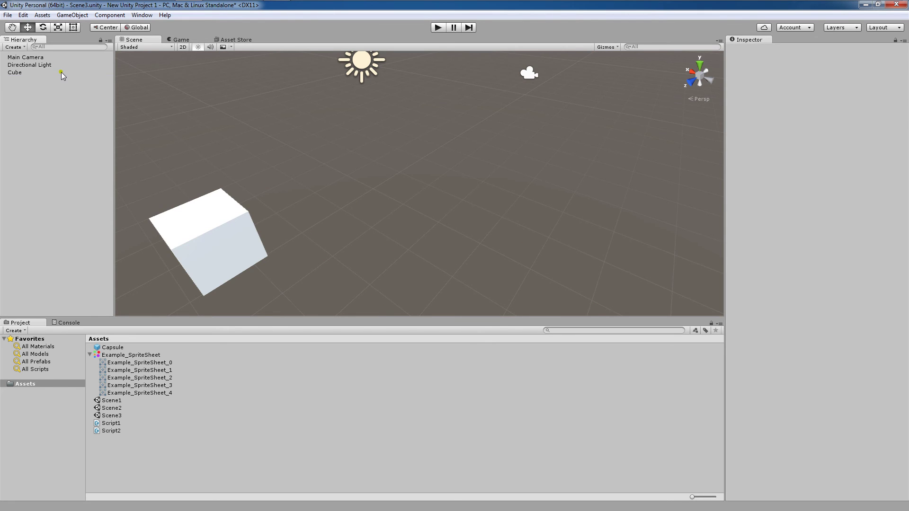
Step: Delete the Cube from Scene3, then open and close the Assets menu without choosing anything
{"action": "left_click", "coordinate": [62, 72]}
{"action": "key", "text": "Delete"}
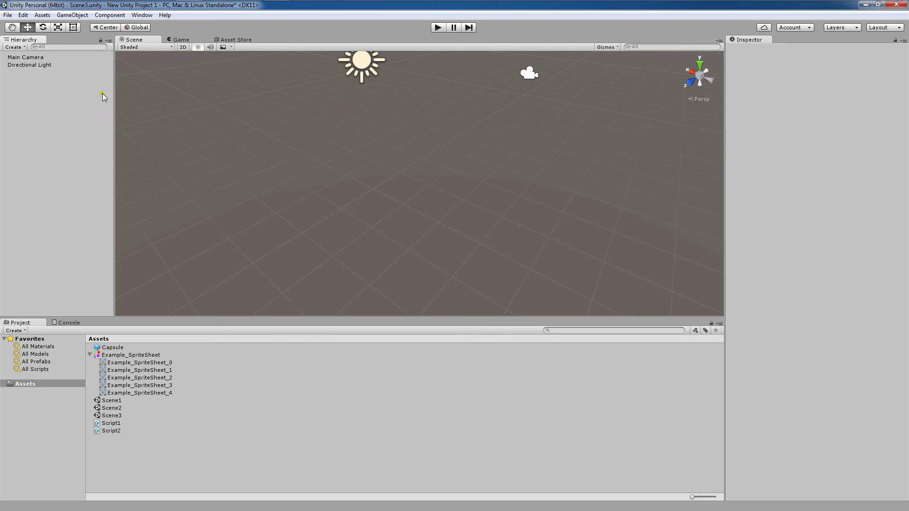
{"action": "left_click", "coordinate": [42, 15]}
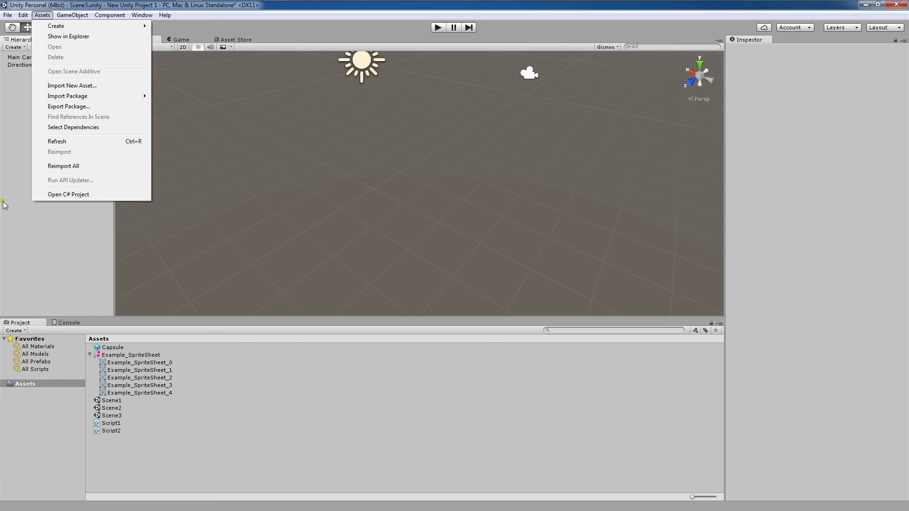
{"action": "left_click", "coordinate": [73, 255]}
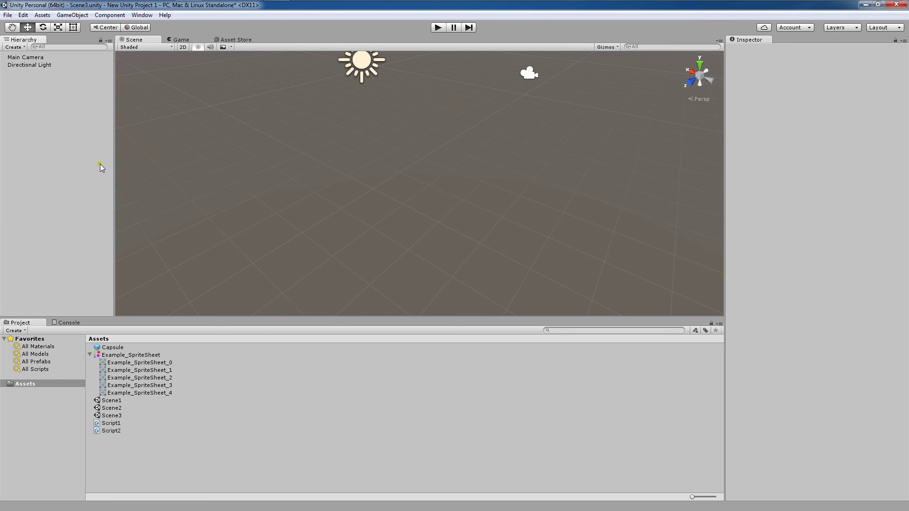